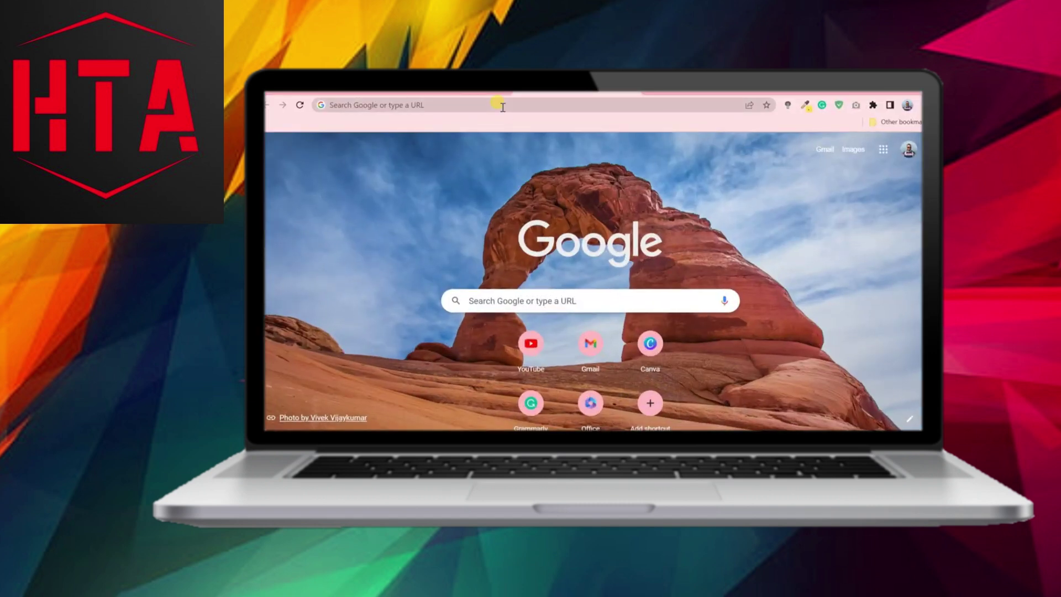
- Load 192.168.0.1 and log into the router with the saved password
click(503, 106)
text(192.168.0.1)
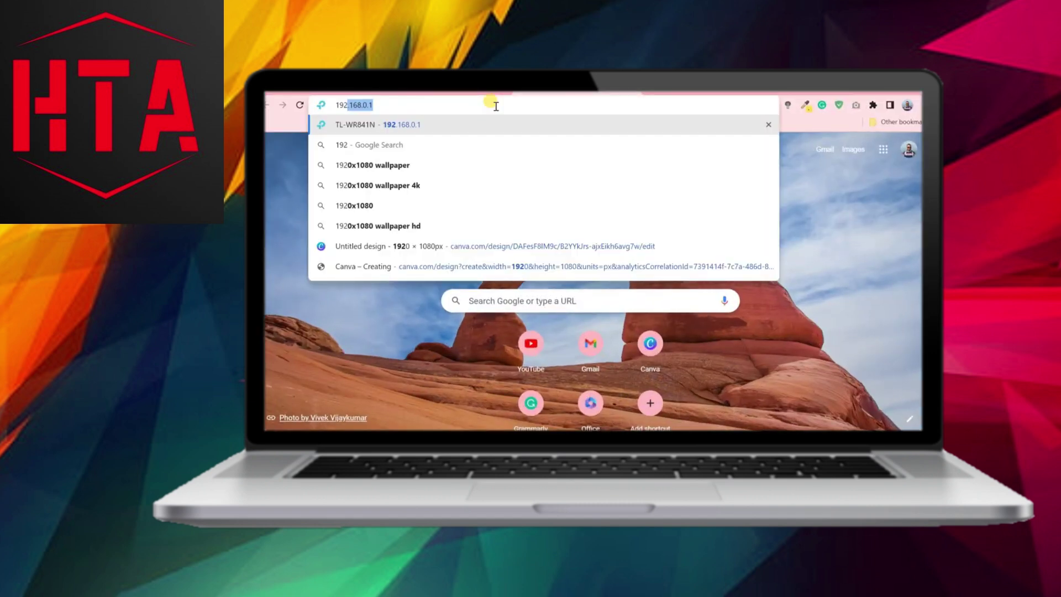
key(Return)
click(585, 305)
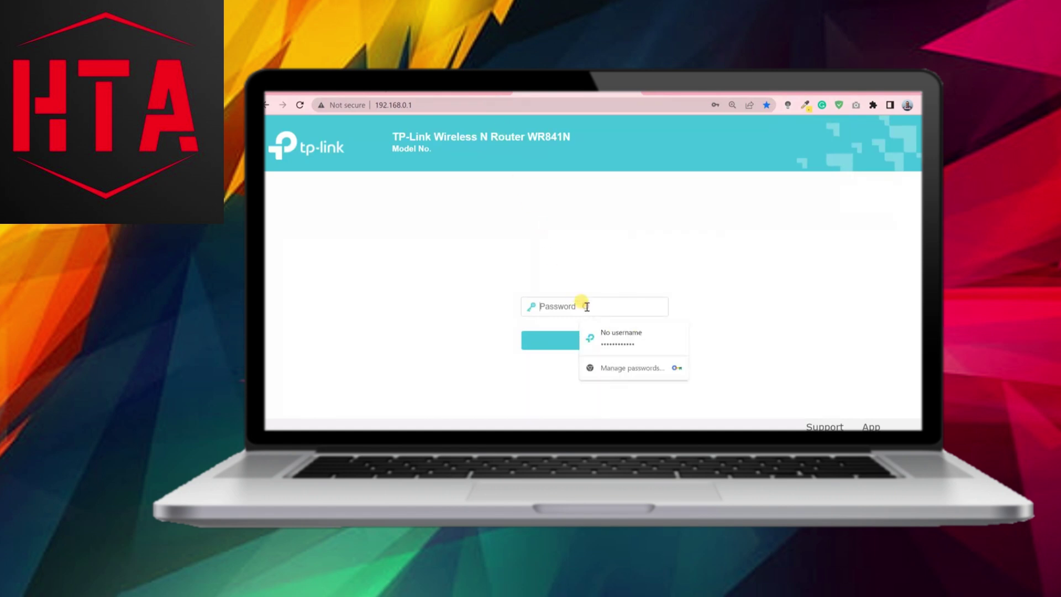
click(605, 334)
click(607, 339)
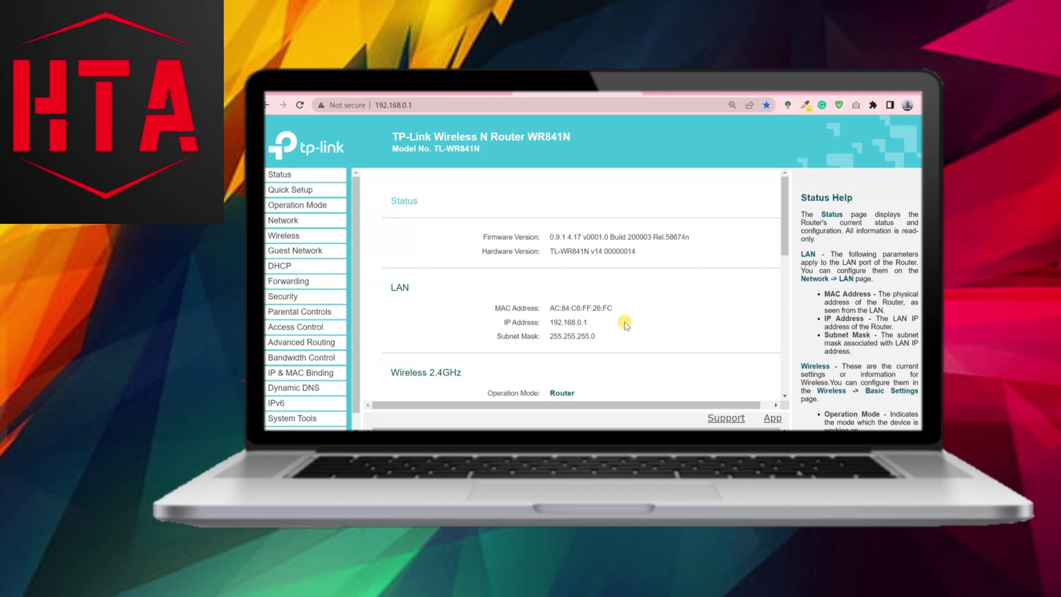
- Note the PC's MAC and IP 192.168.0.106 from the DHCP Clients List, then open Address Reservation
click(304, 268)
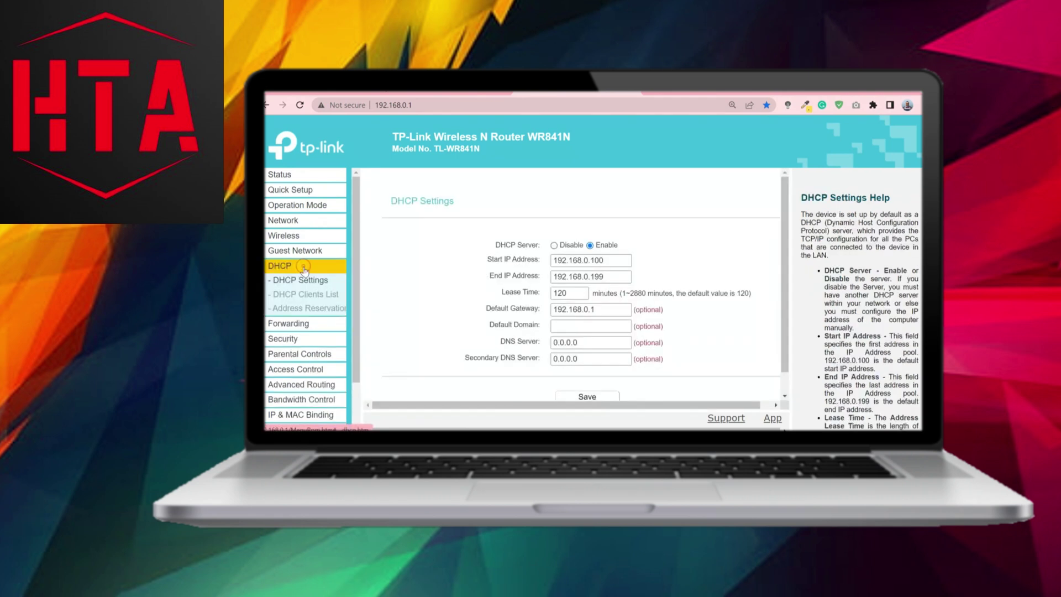
click(321, 297)
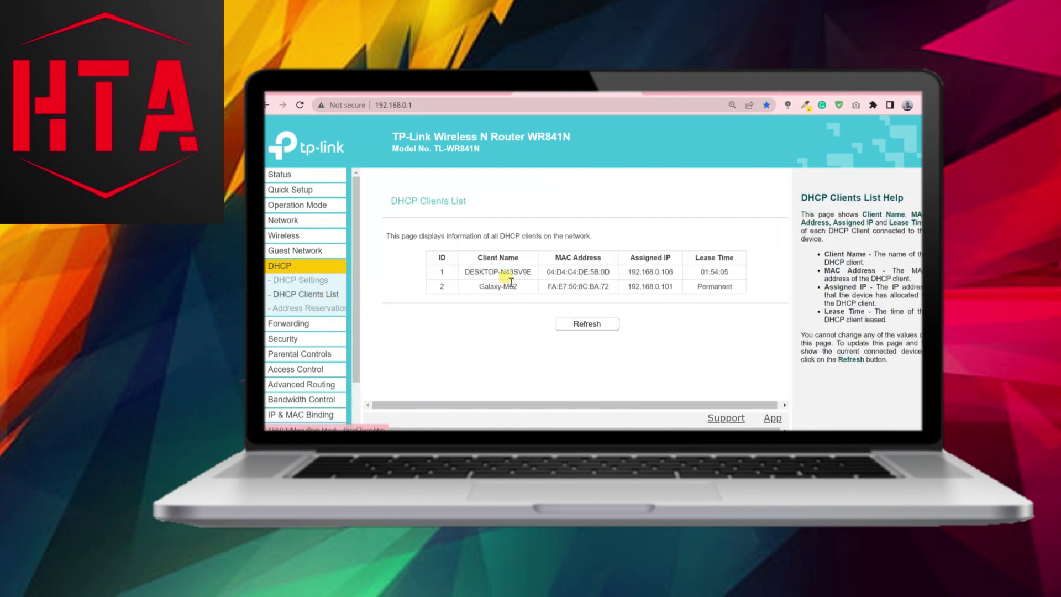
drag(546, 272, 679, 276)
key(ctrl+c)
click(611, 274)
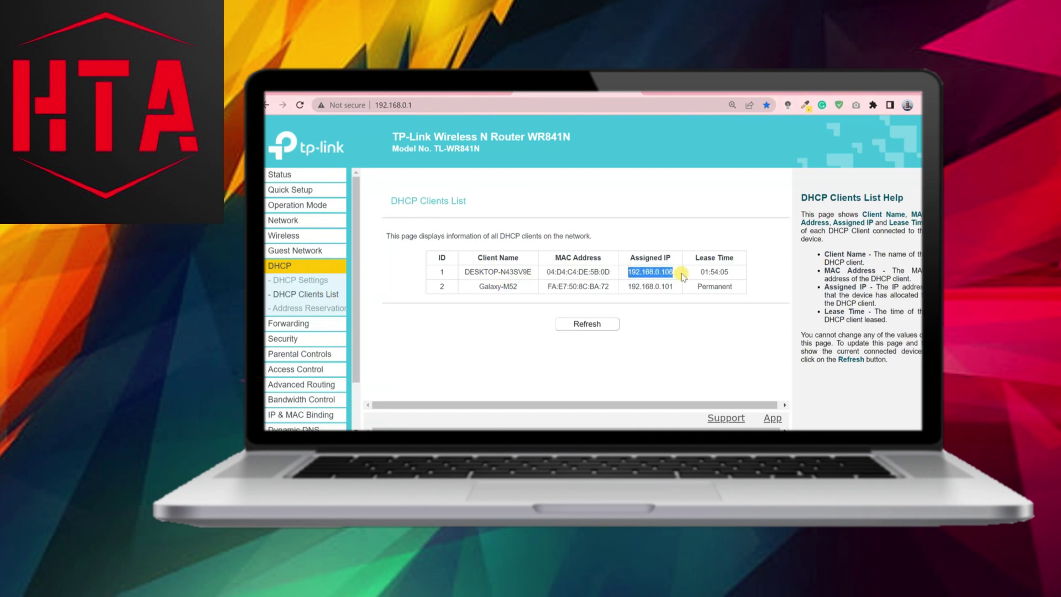
click(305, 309)
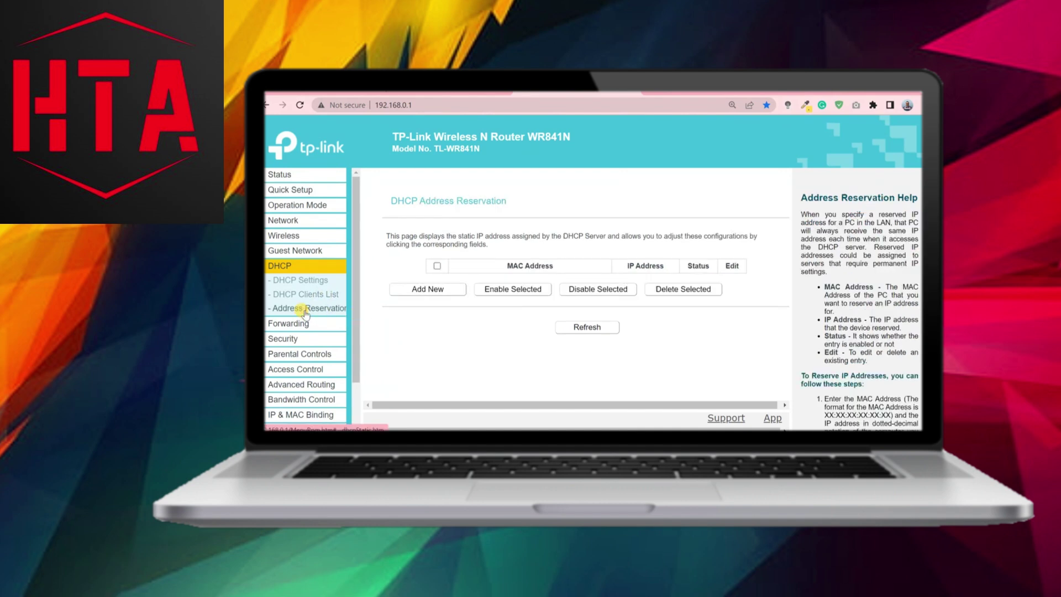
- Add an Enabled reservation binding MAC 04:D4:C4:DE:5B:0D to 192.168.0.106 and save it
click(425, 290)
click(584, 262)
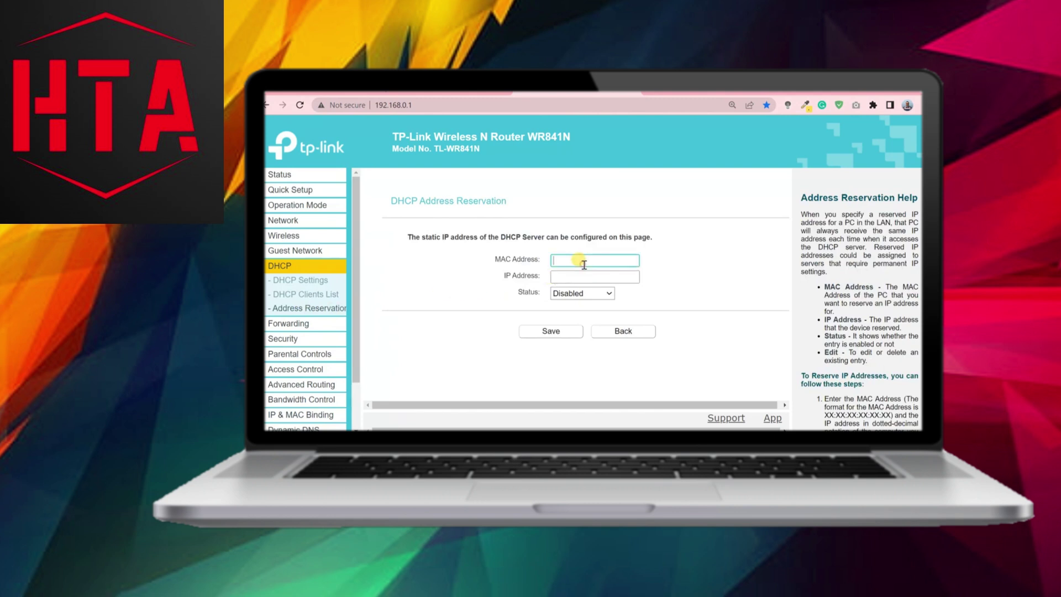
text(04:D4:C4:DE:5B:0D)
click(586, 278)
key(ctrl+v)
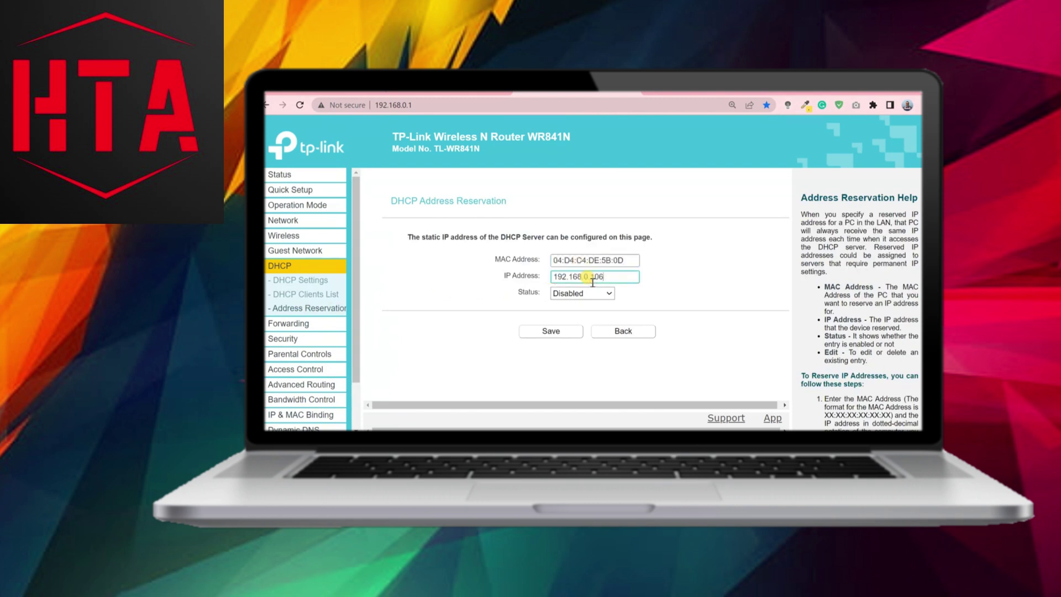
click(608, 293)
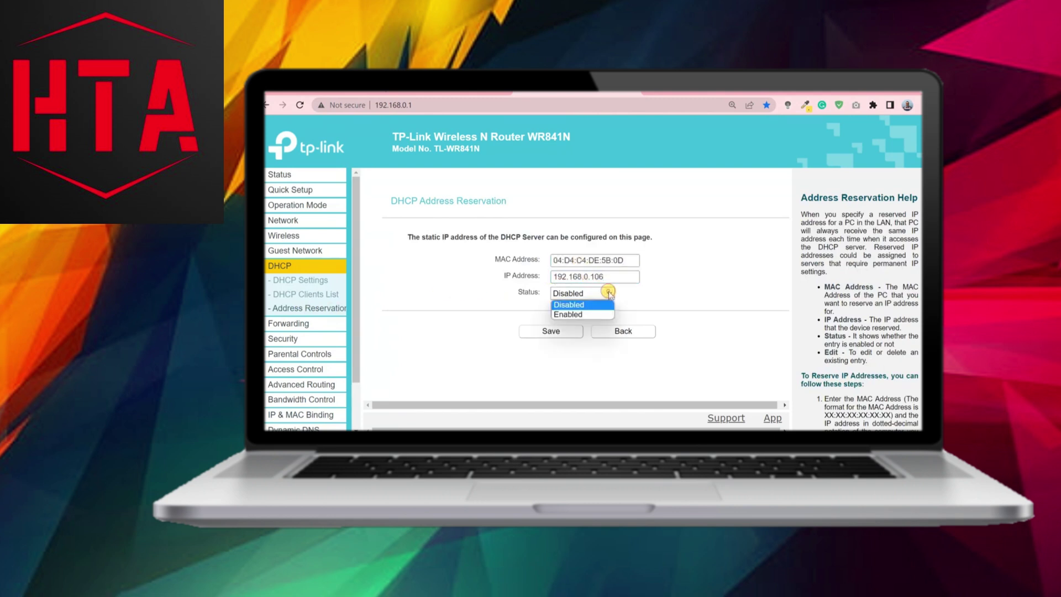
click(579, 313)
click(551, 331)
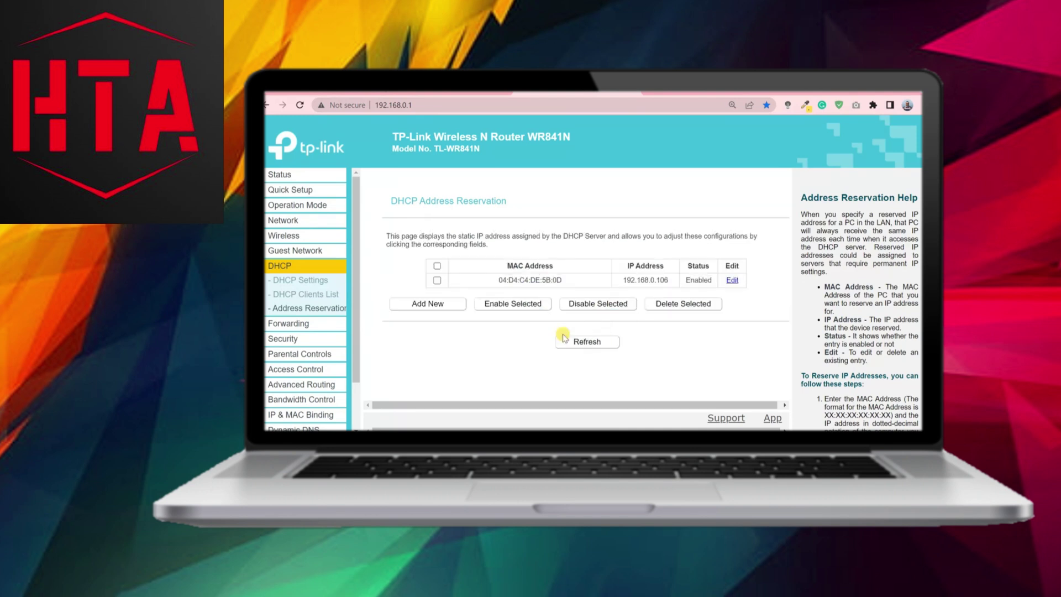
drag(670, 281, 621, 280)
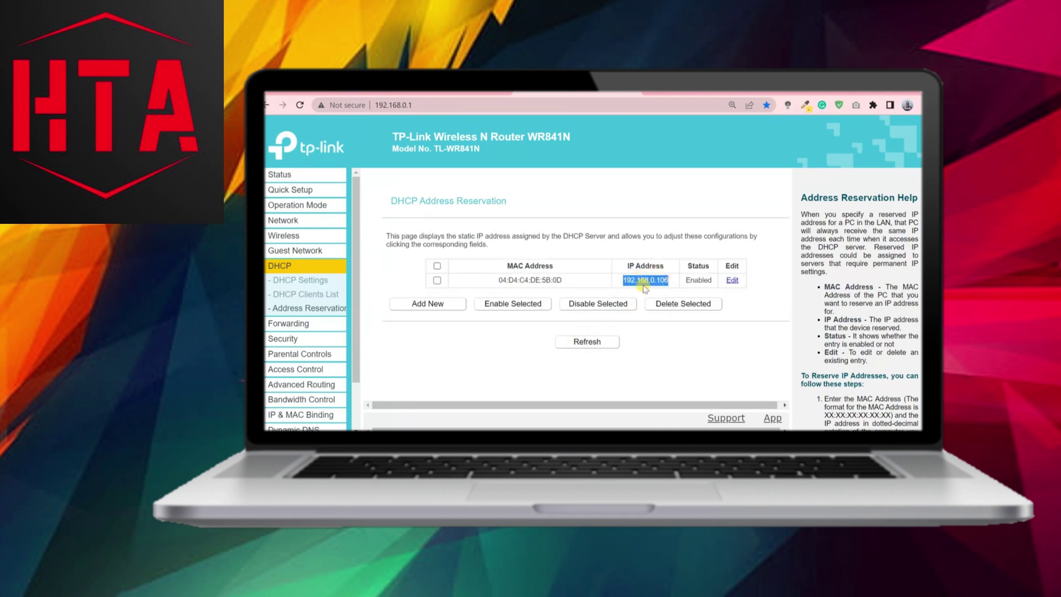
click(645, 288)
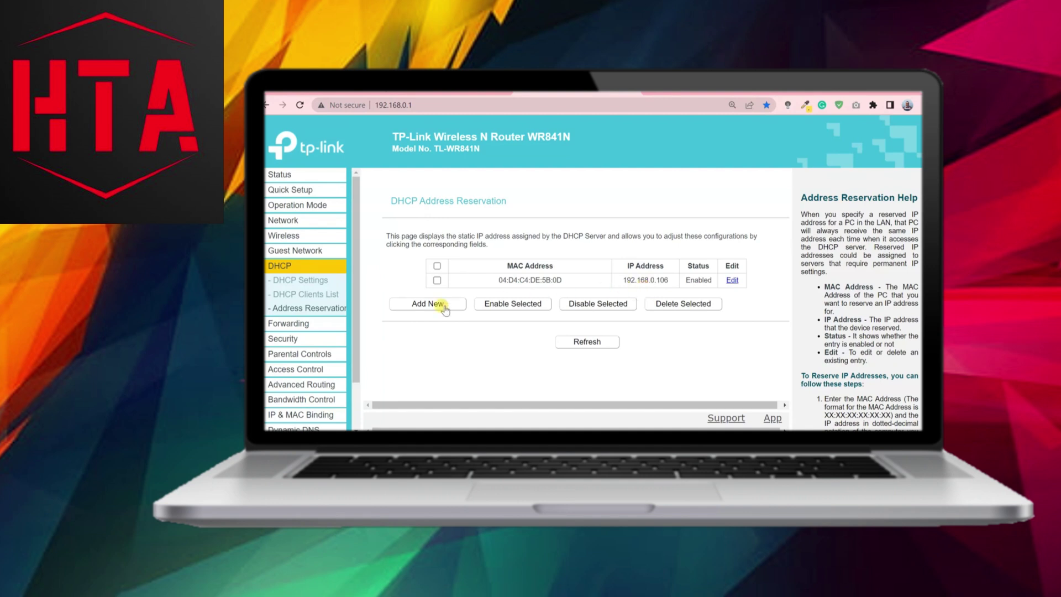
- Start a new Virtual Server rule under Forwarding, ready for the service port entry
click(298, 328)
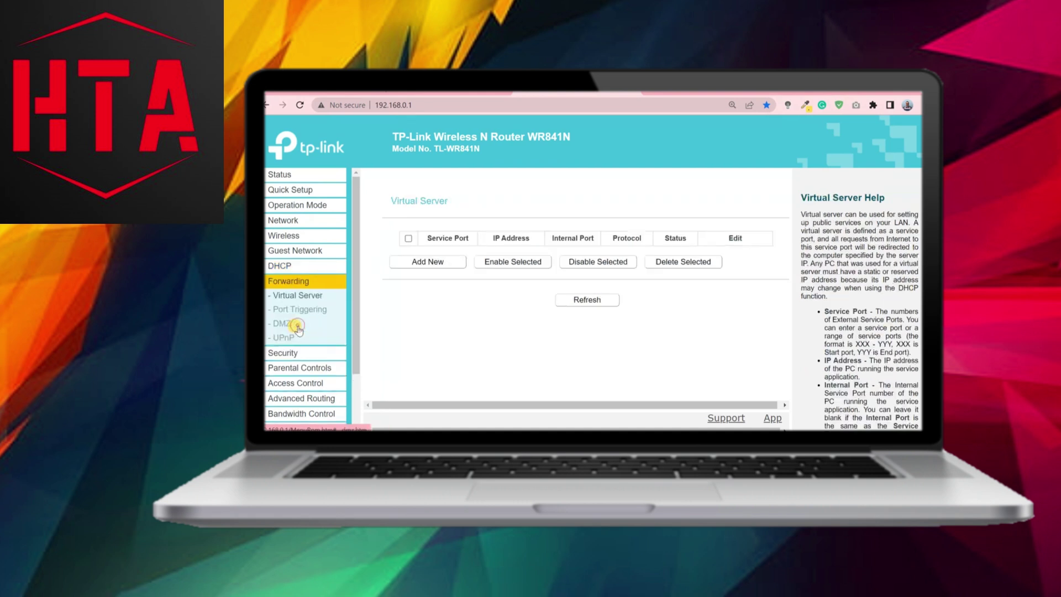
click(428, 263)
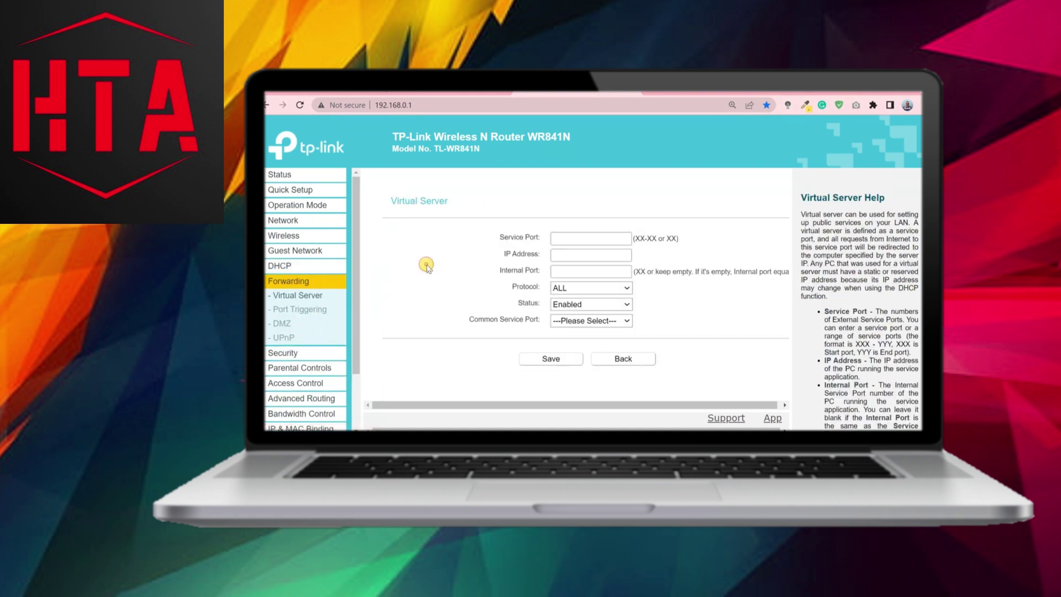
click(571, 239)
- Go to portforward.com's list of applications starting with M
click(468, 93)
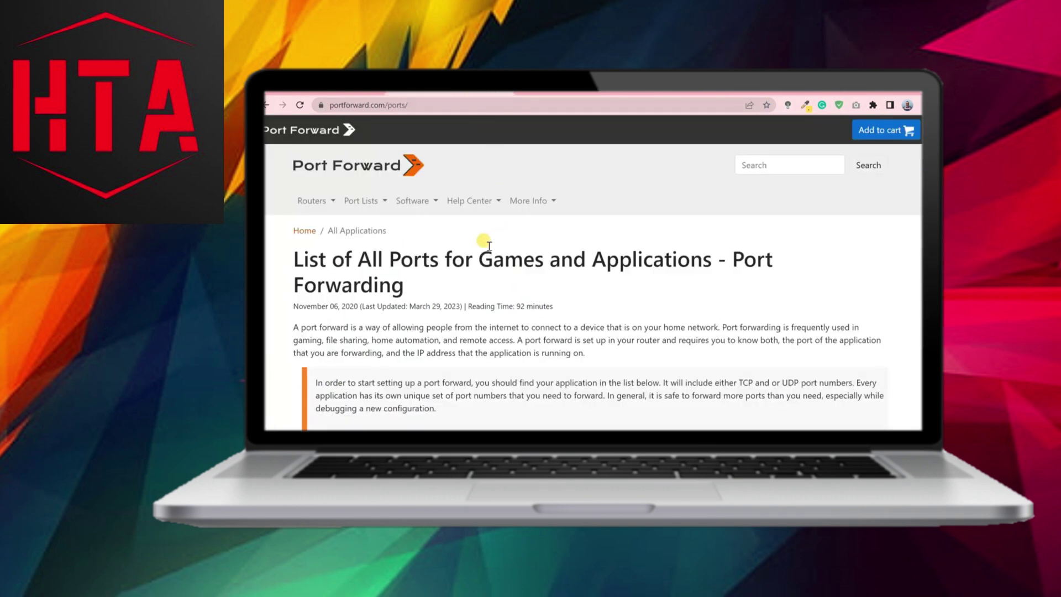
drag(477, 260, 703, 277)
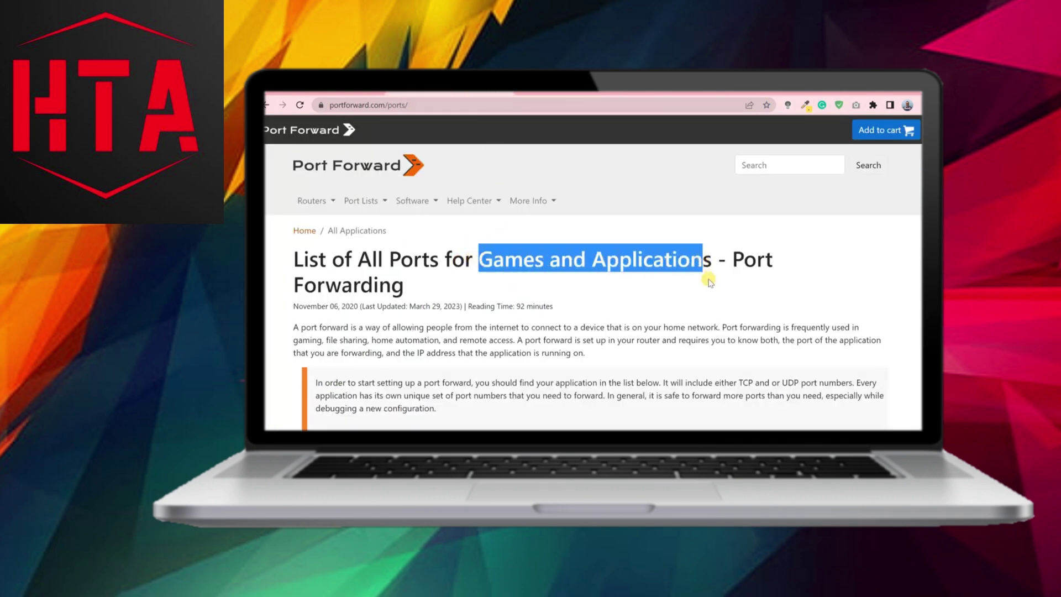
click(696, 283)
scroll(698, 287, down, 5)
scroll(698, 286, down, 5)
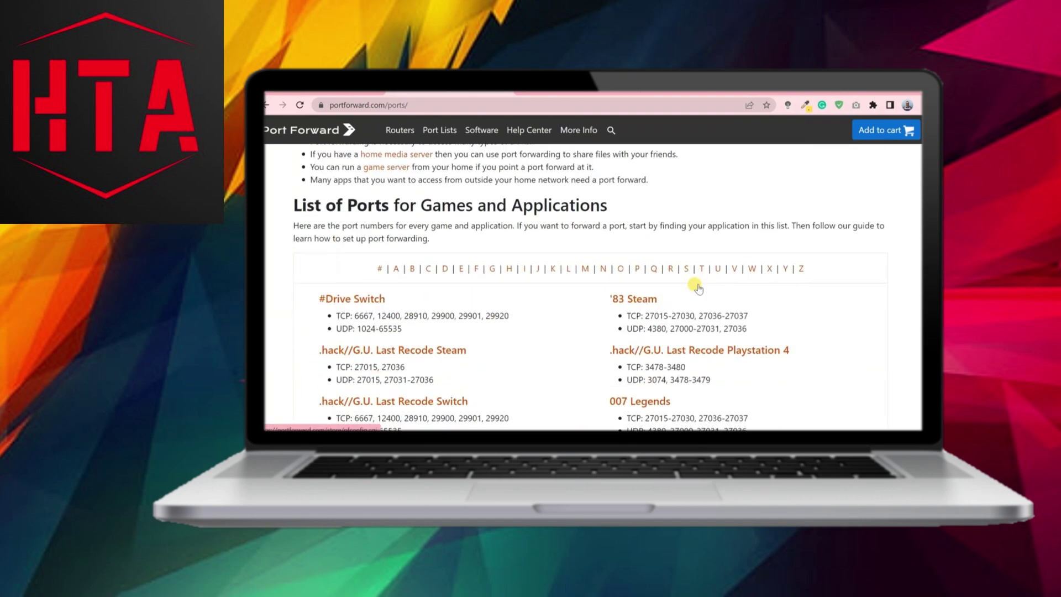
click(586, 269)
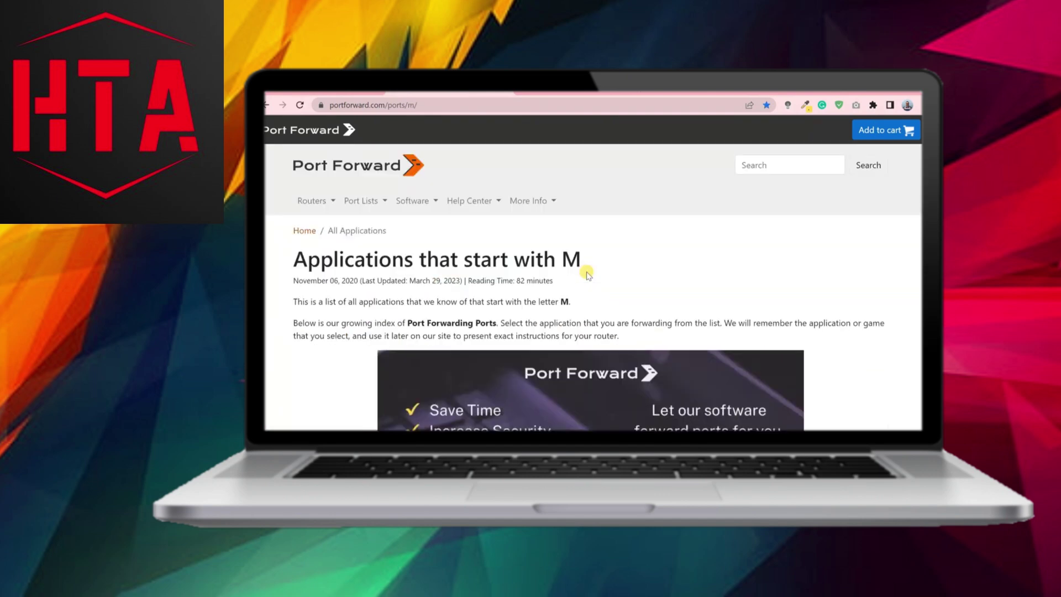
key(ctrl+f)
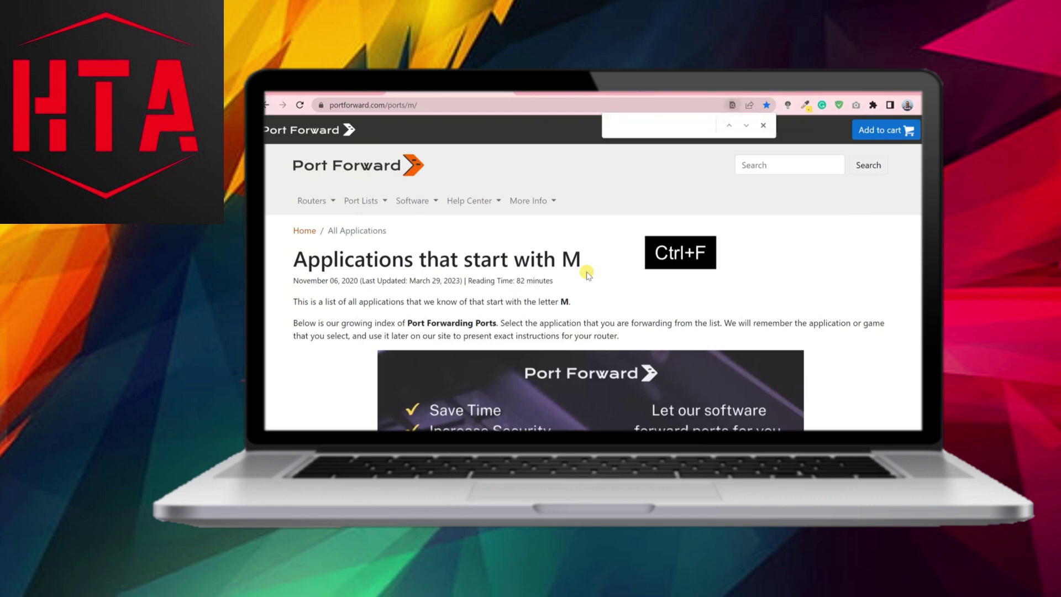
text(Minecraft)
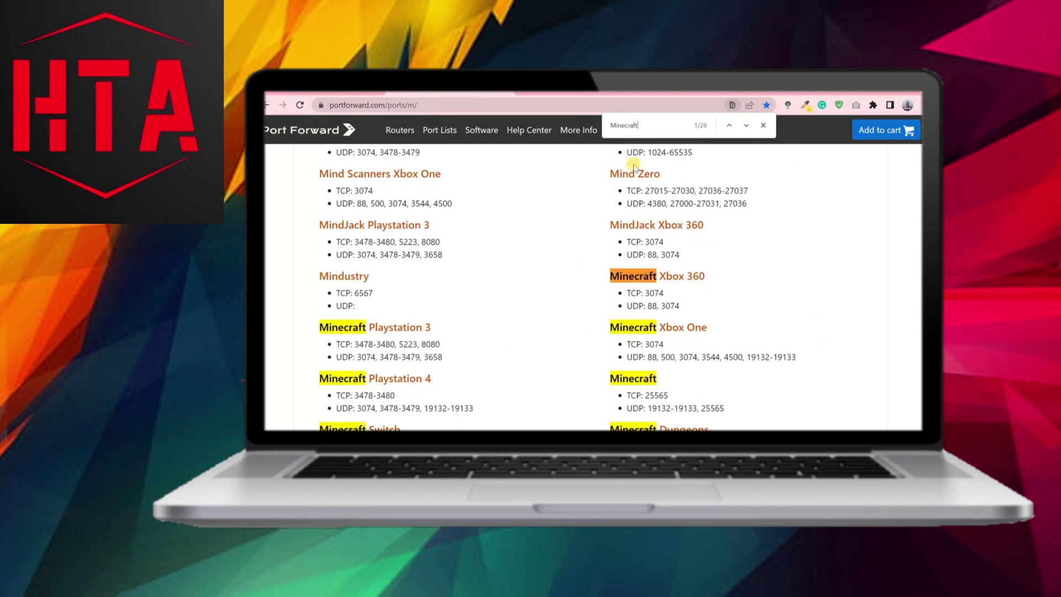
scroll(710, 342, down, 3)
drag(674, 288, 625, 289)
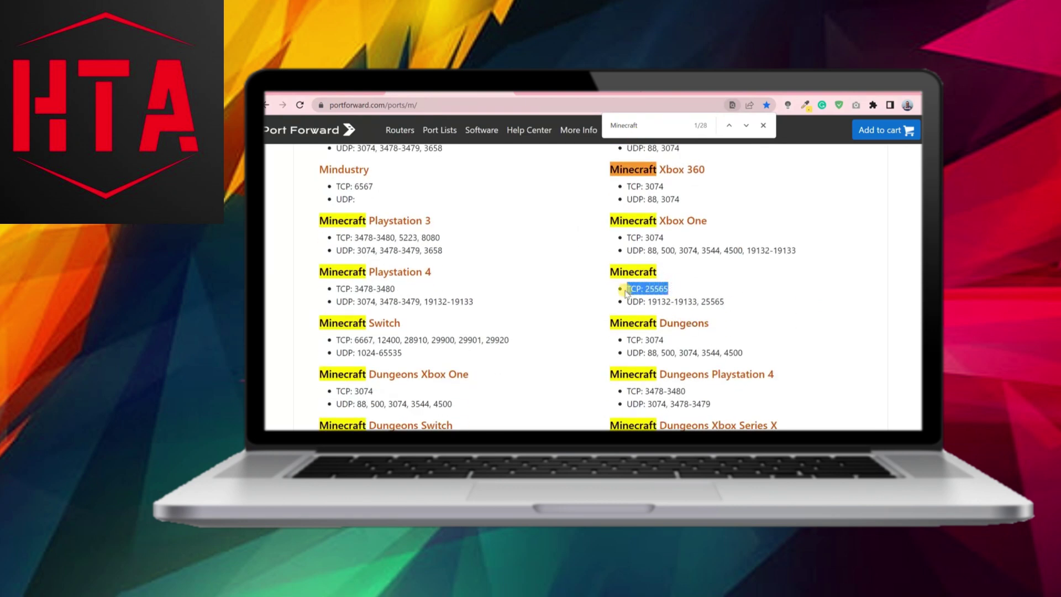
drag(724, 303, 627, 308)
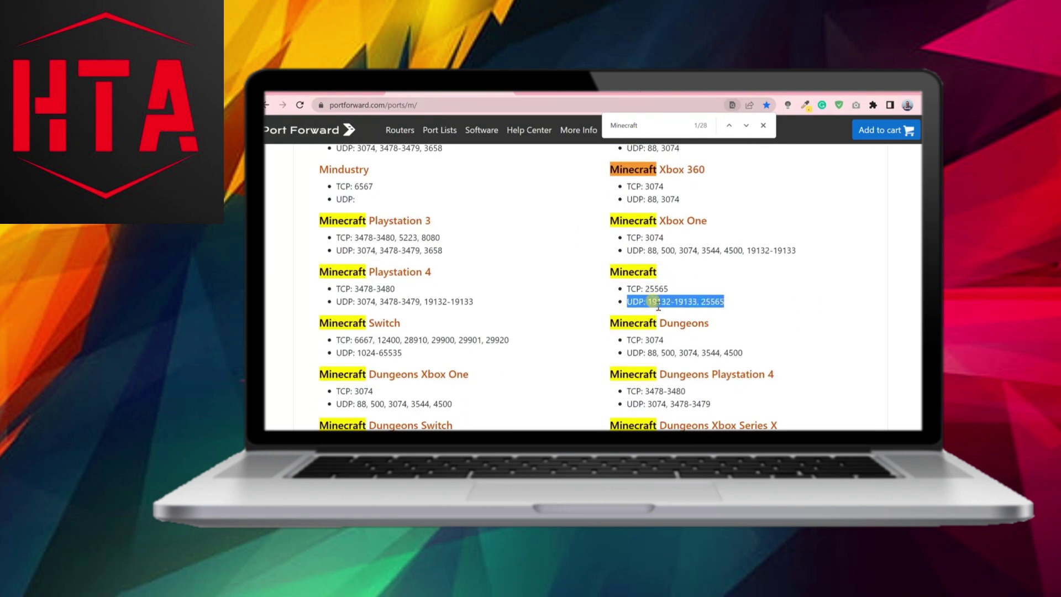
double_click(666, 289)
key(ctrl+c)
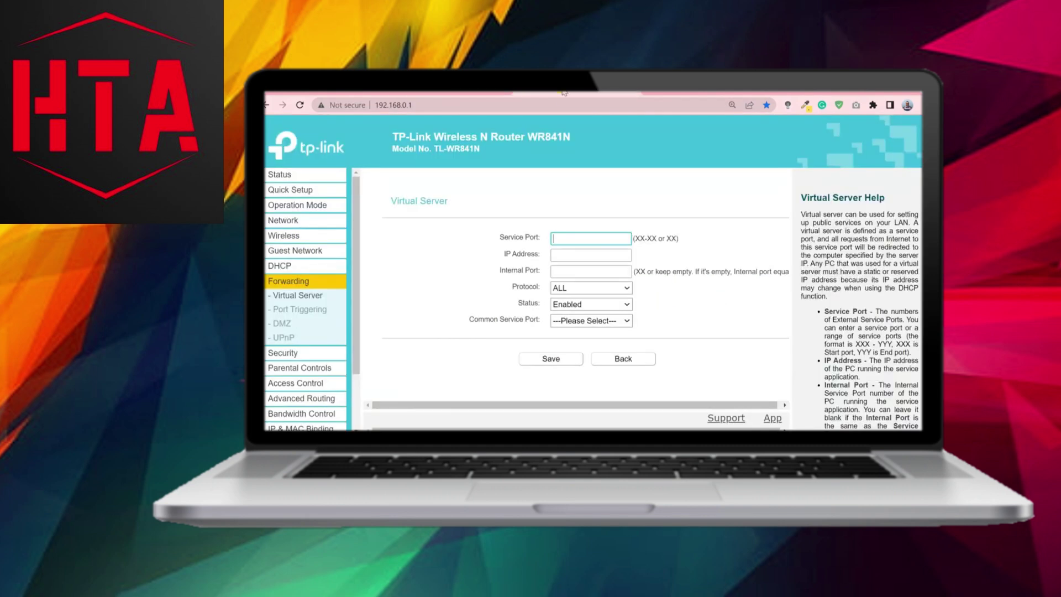
- Save a Virtual Server rule forwarding TCP port 25565 to 192.168.0.106, leaving Internal Port empty
click(570, 240)
key(ctrl+v)
click(577, 254)
text(192.168.0.106)
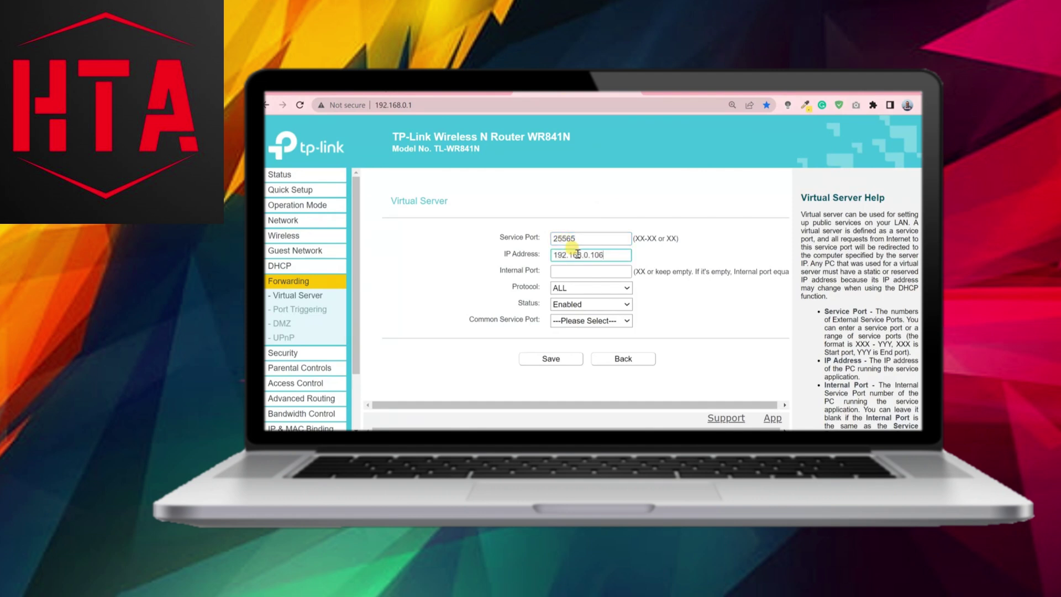
click(586, 271)
click(600, 288)
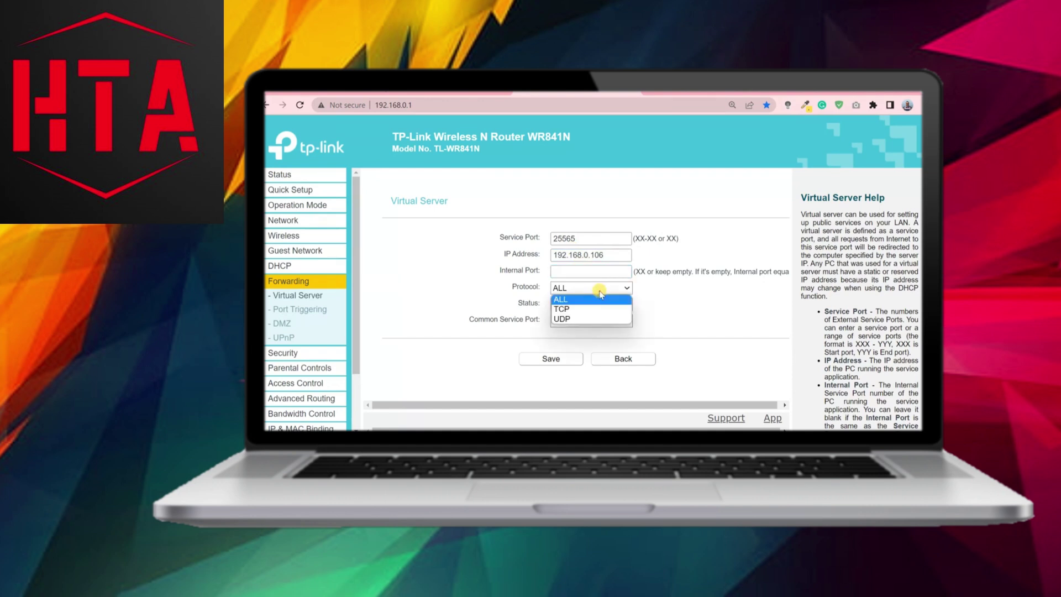
click(584, 310)
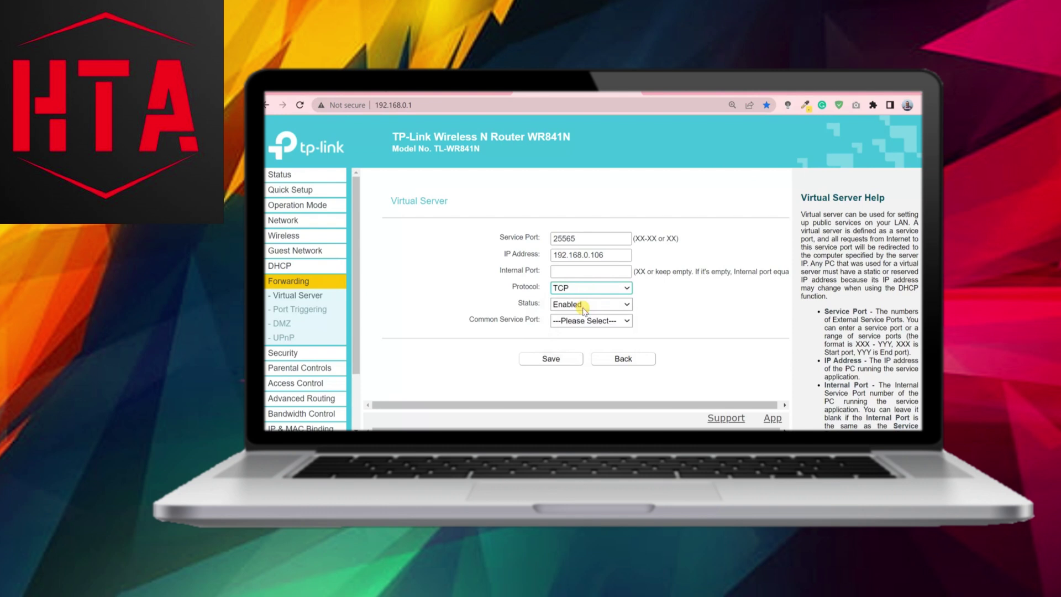
click(551, 359)
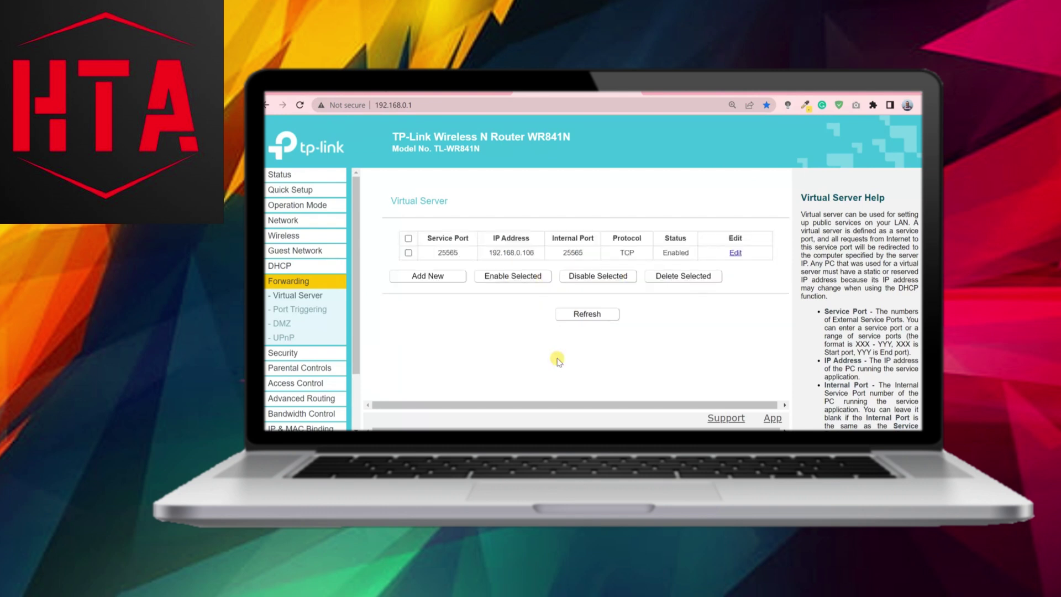
click(453, 277)
click(448, 95)
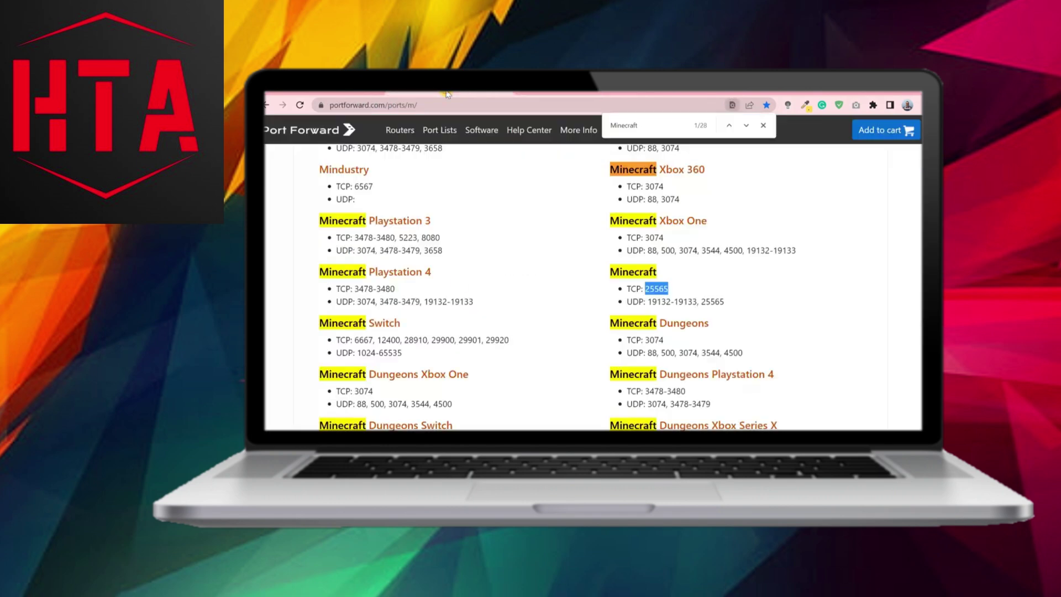
drag(648, 301, 697, 301)
key(ctrl+c)
key(ctrl+Tab)
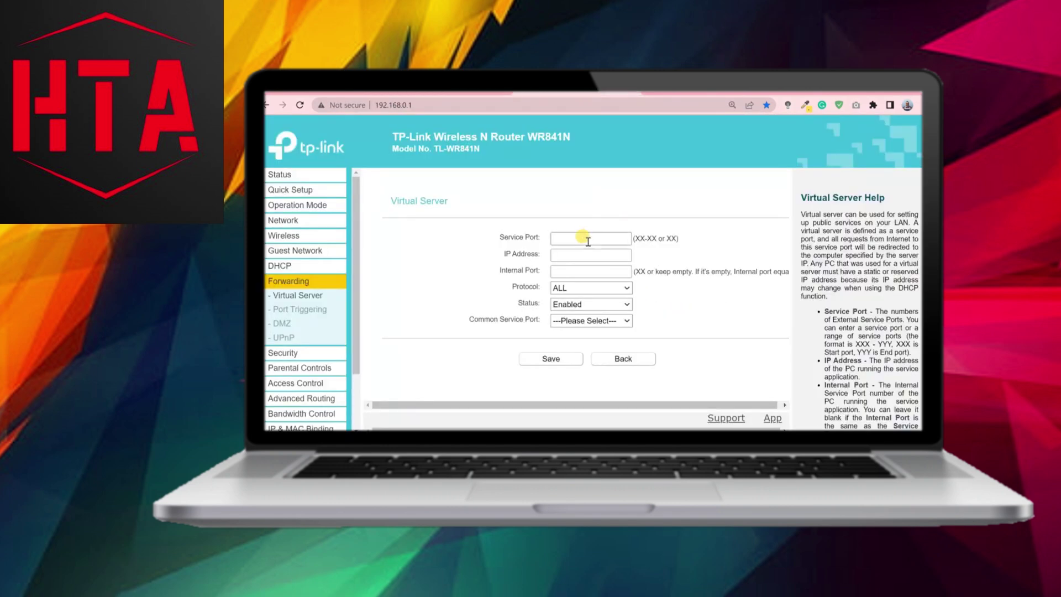
click(586, 238)
key(ctrl+v)
click(586, 255)
text(192.168.0.106)
click(615, 288)
click(563, 319)
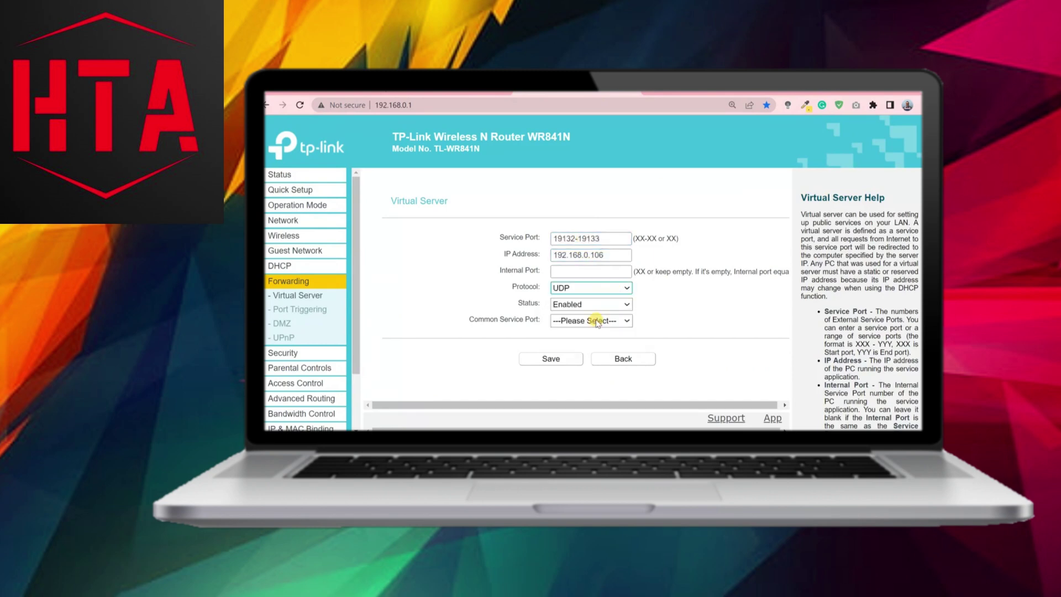
click(552, 359)
click(452, 301)
- Add a UDP rule forwarding port 25565 to 192.168.0.106 and save it
key(ctrl+Tab)
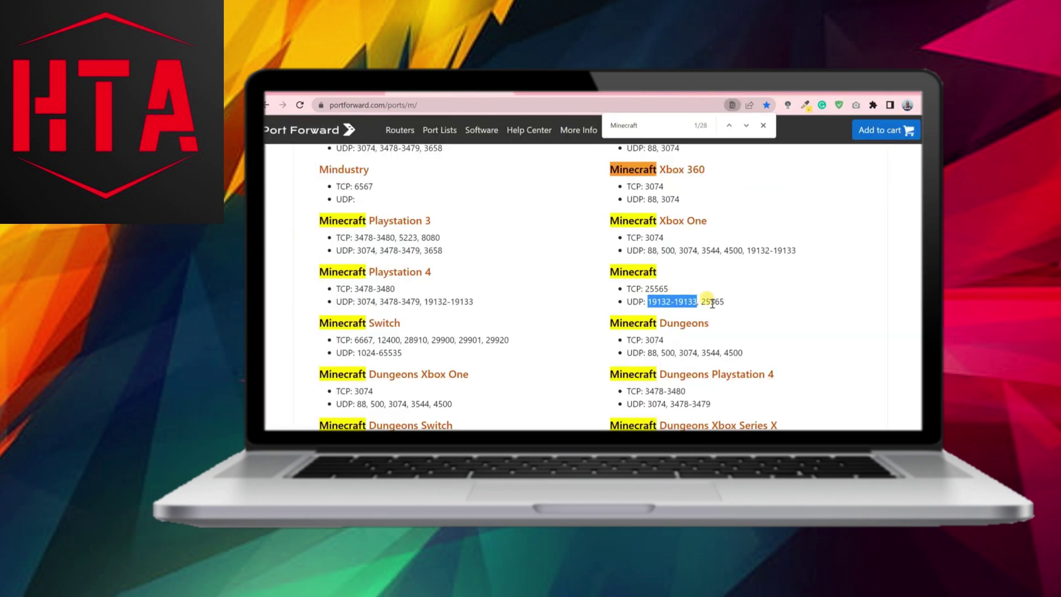
drag(706, 302, 731, 301)
key(ctrl+c)
key(ctrl+Tab)
click(587, 238)
key(ctrl+v)
click(589, 255)
text(192.168.0.106)
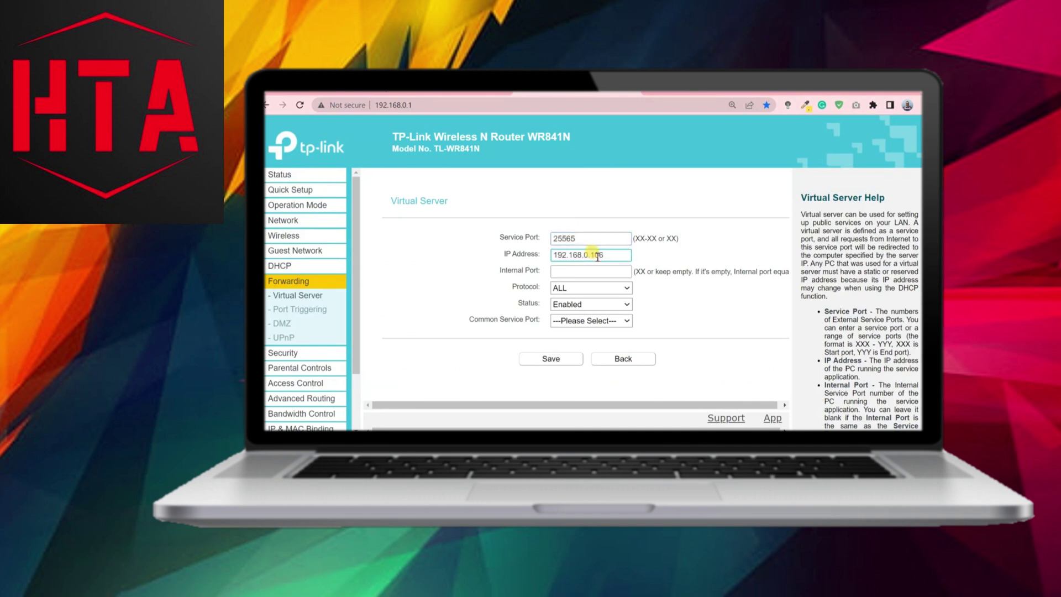
click(614, 288)
click(563, 319)
click(553, 359)
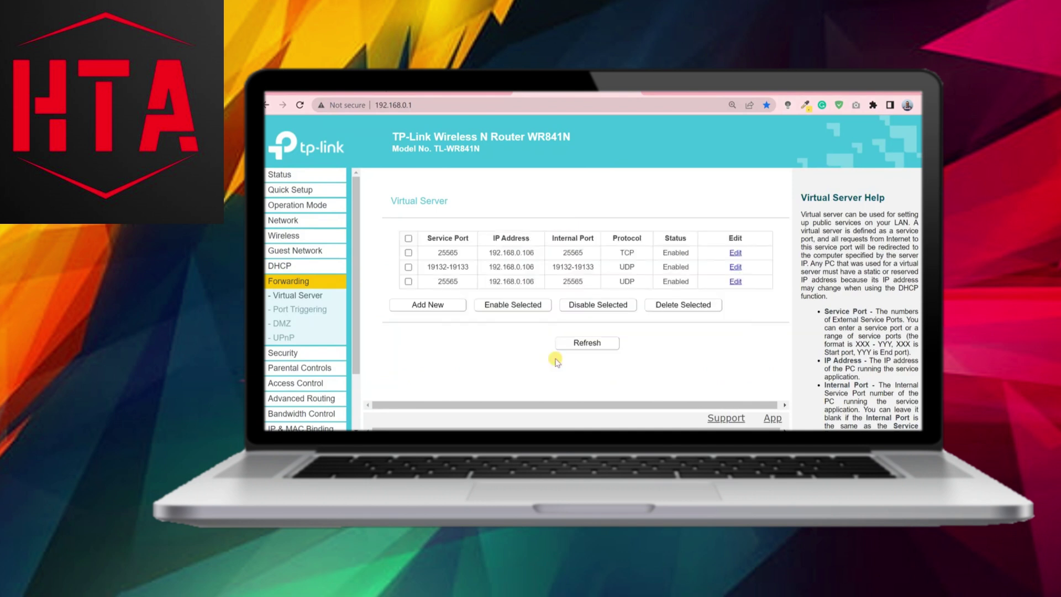
- Check port 25565 on the public address with the Open Port Check Tool; it reports blocked
click(340, 92)
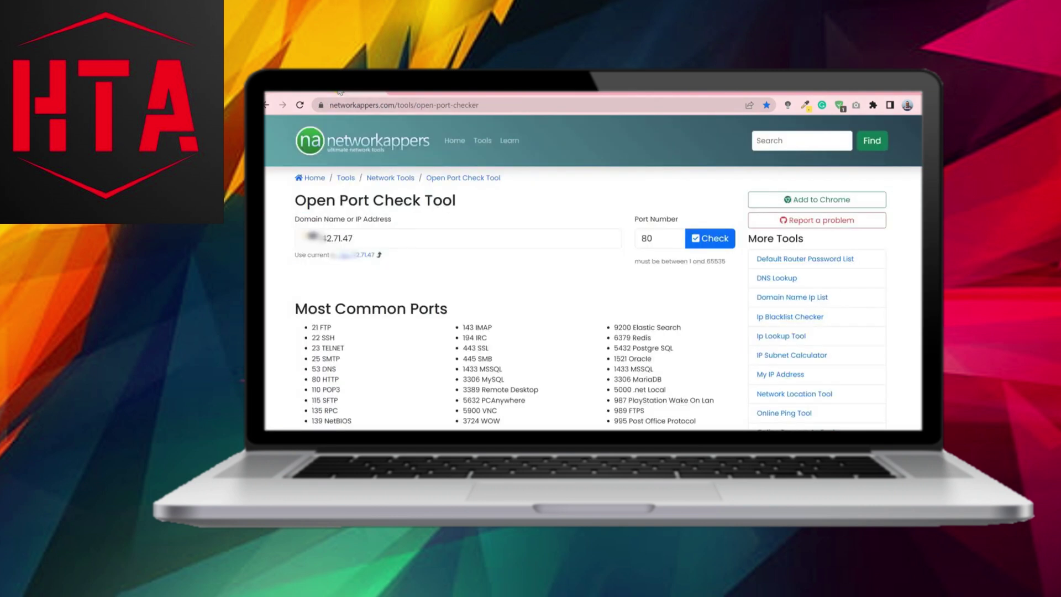
click(488, 106)
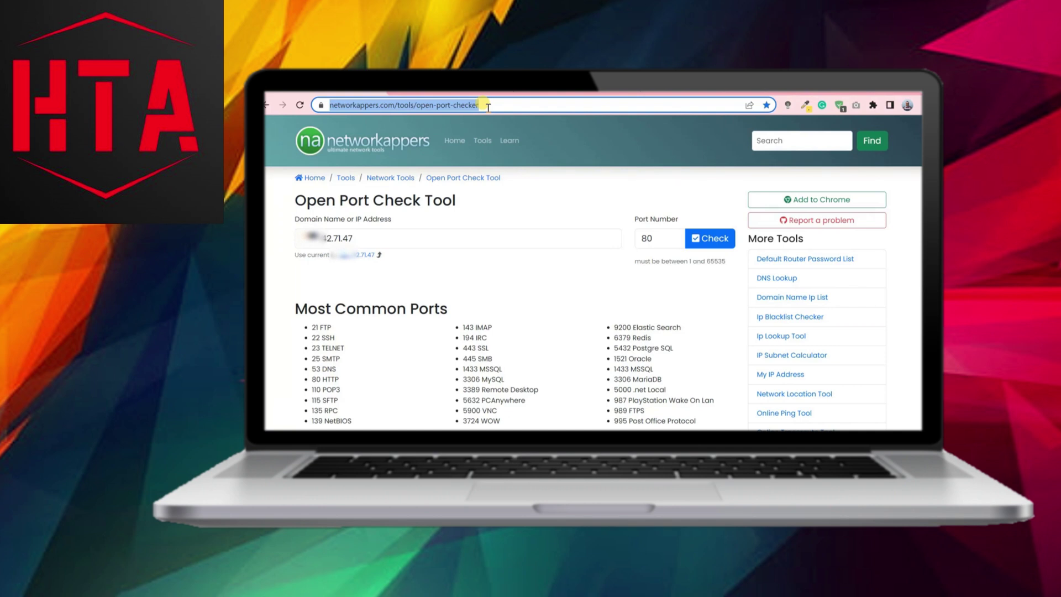
double_click(377, 238)
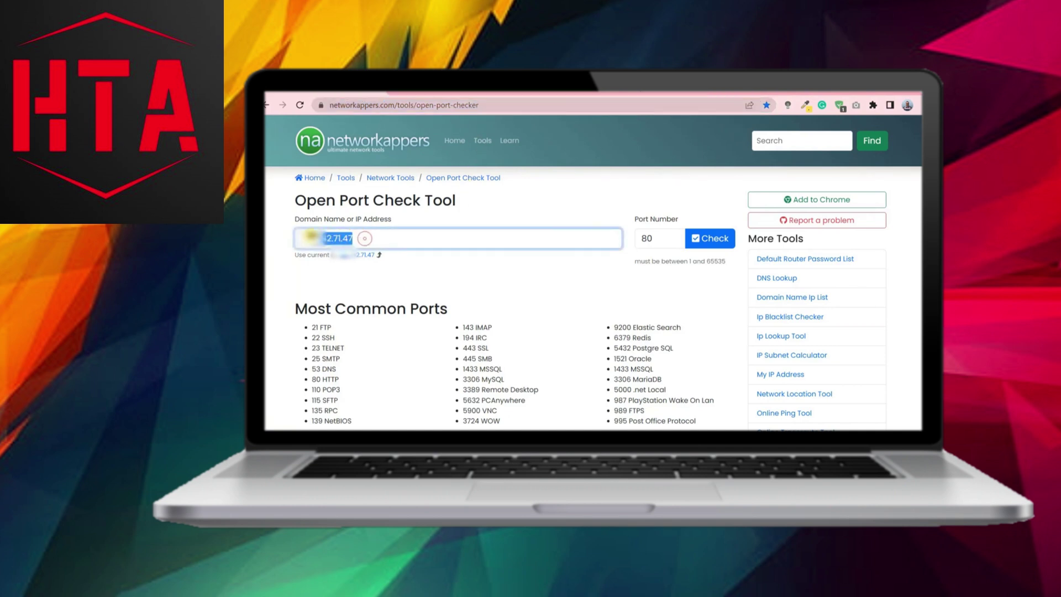
double_click(650, 239)
text(25565)
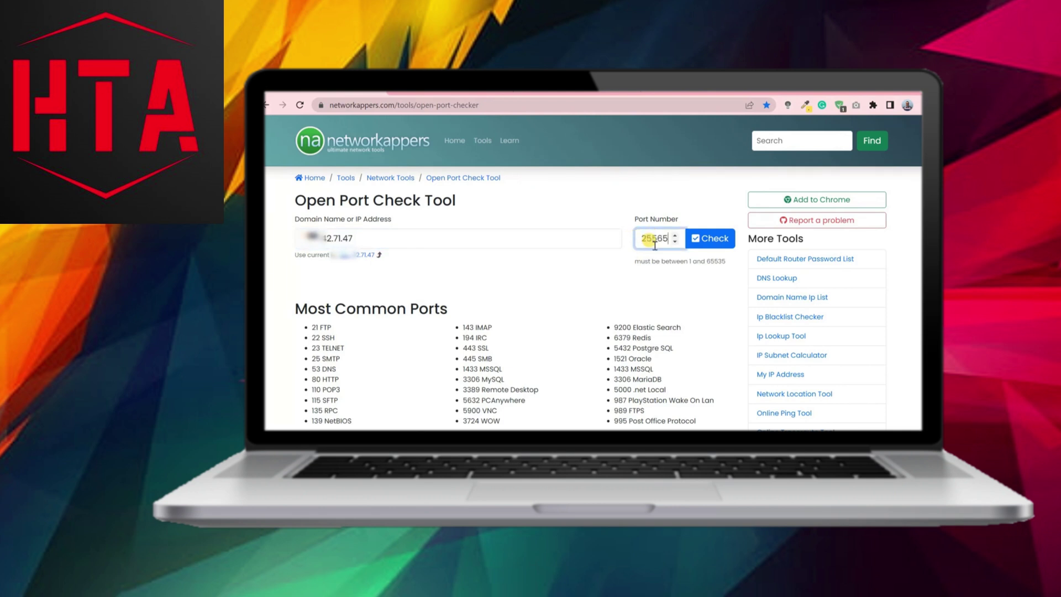
click(708, 241)
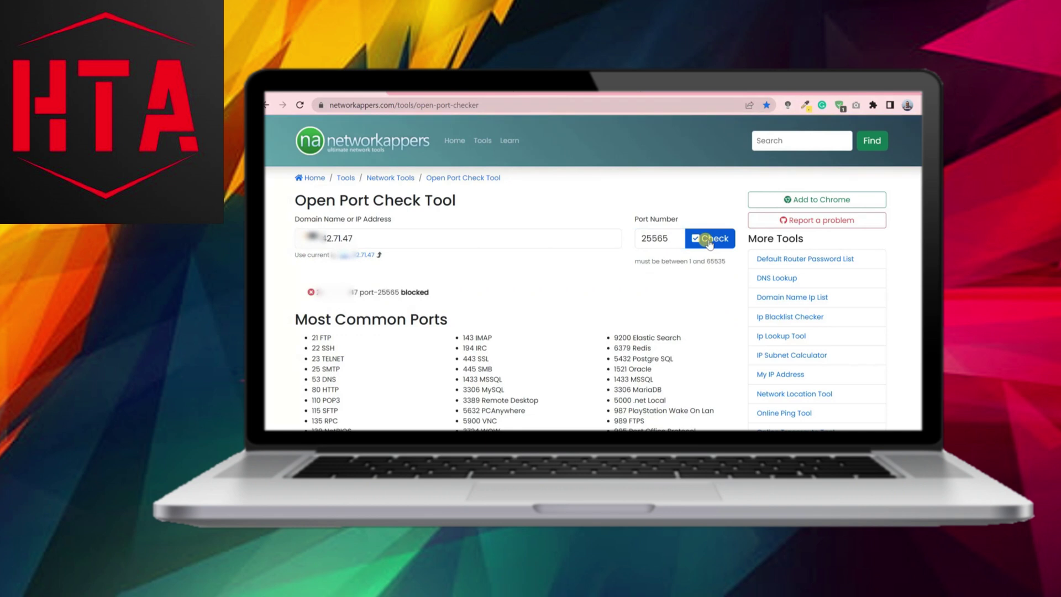
drag(357, 292, 438, 297)
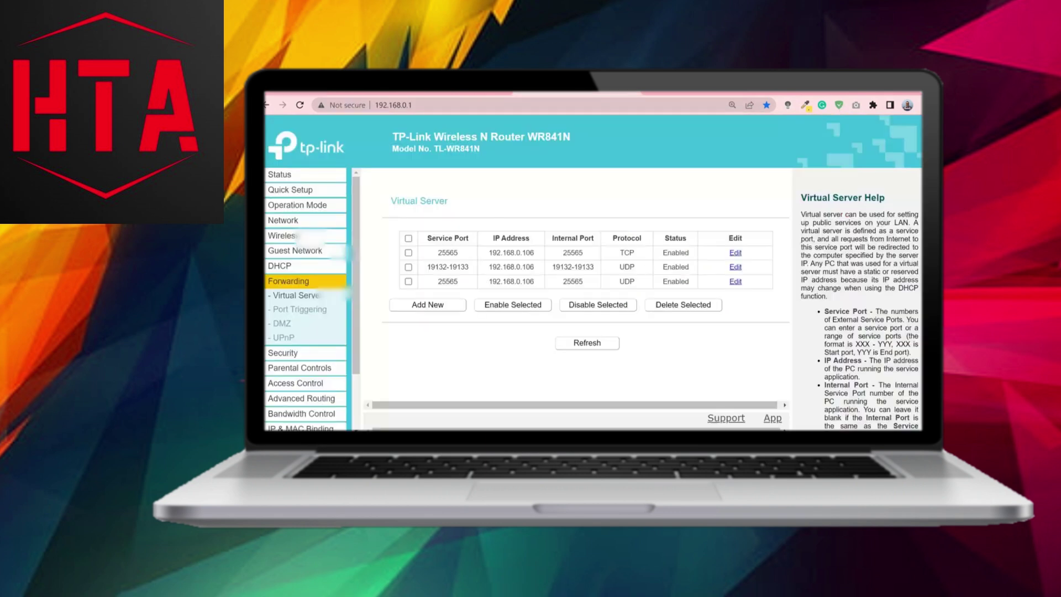
- Compare the router Status page's WAN IP 10.34.34.29 with the address the port checker tested
click(299, 175)
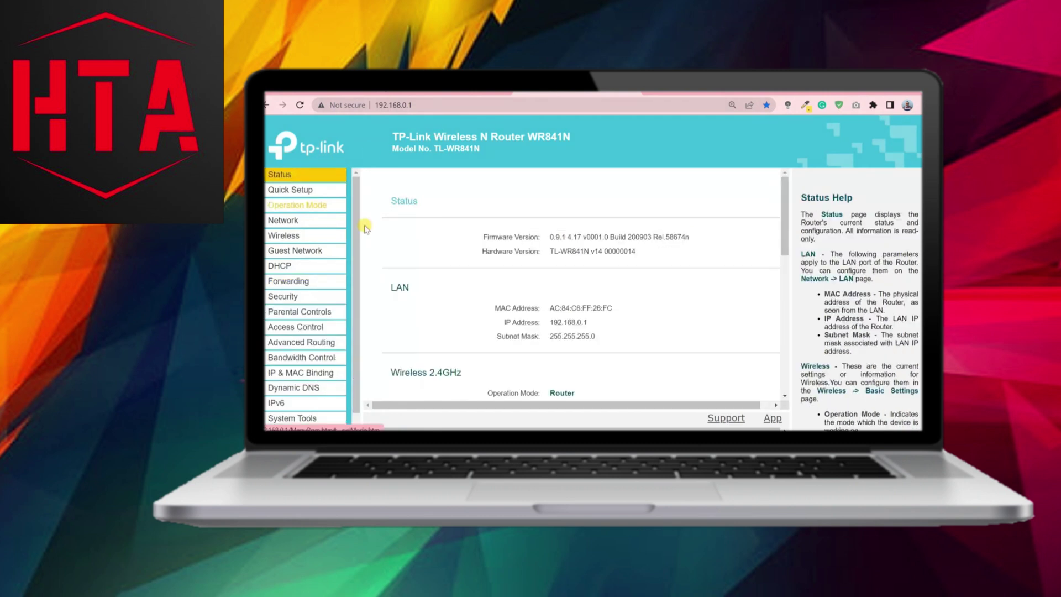
scroll(664, 318, down, 5)
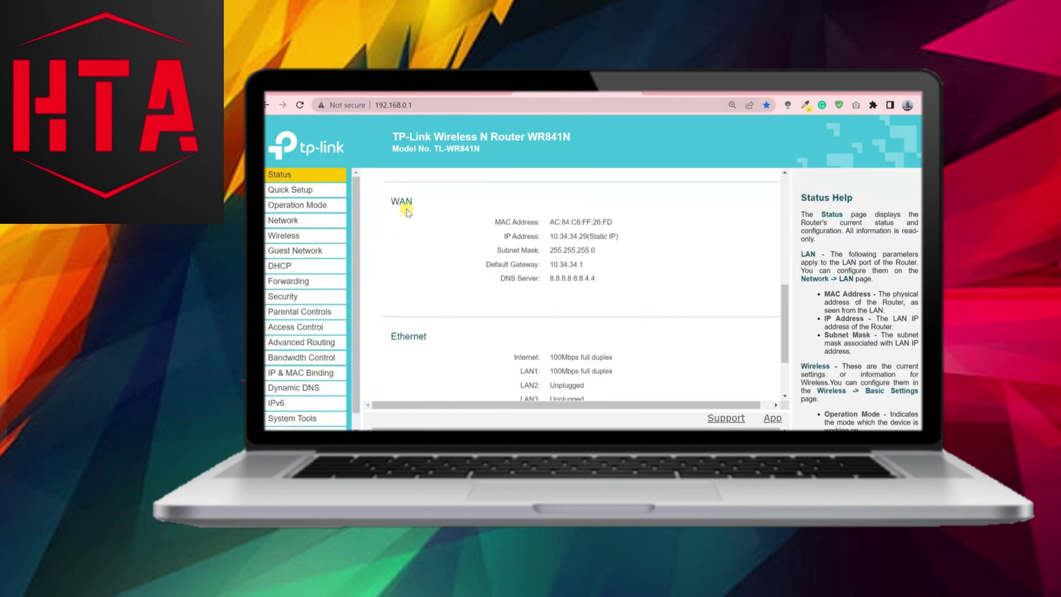
drag(550, 236, 587, 237)
click(351, 93)
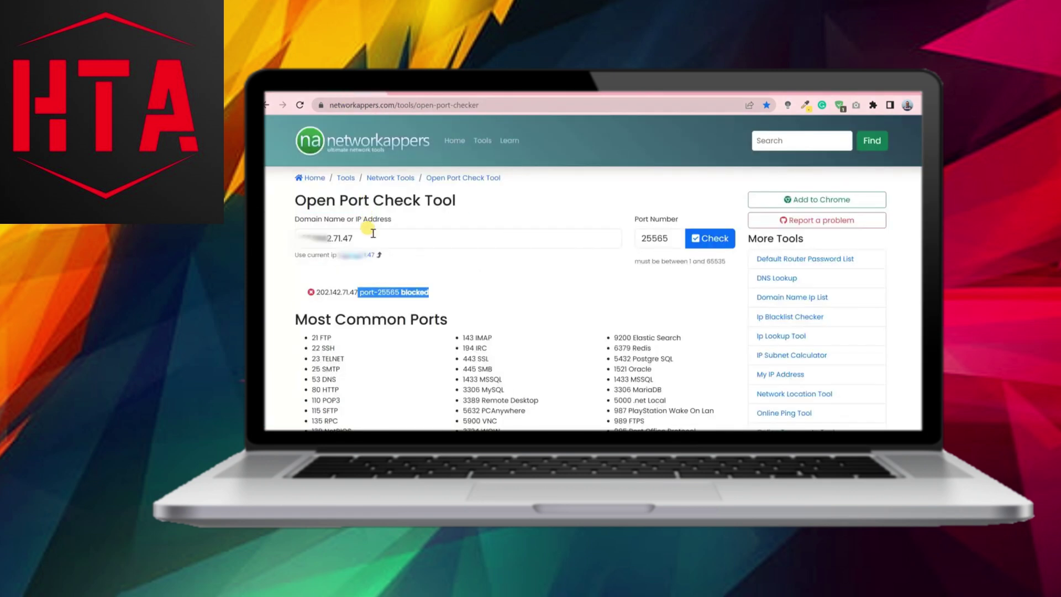
drag(368, 235, 299, 240)
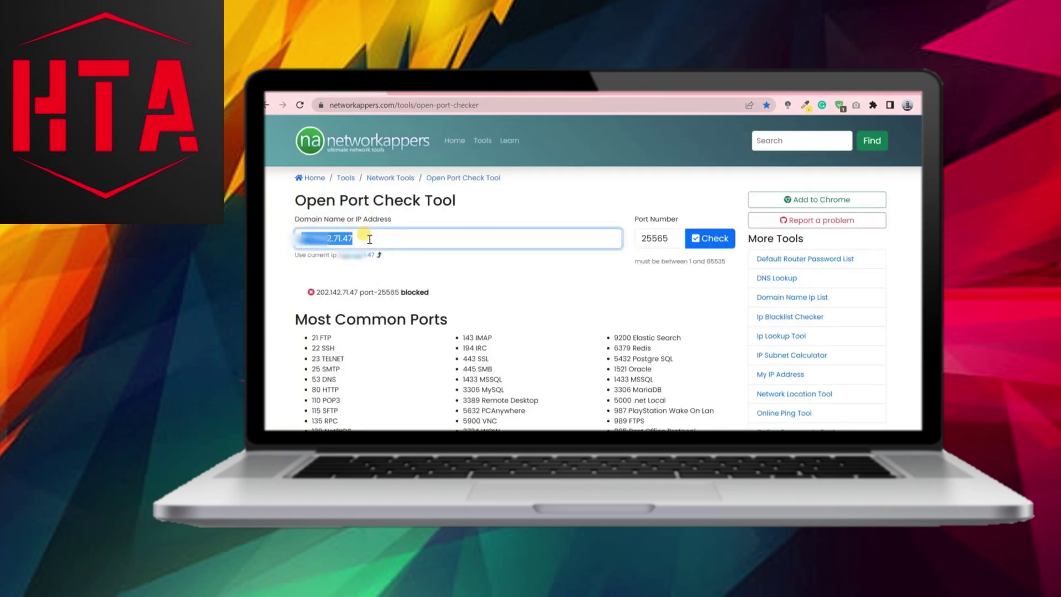
click(563, 94)
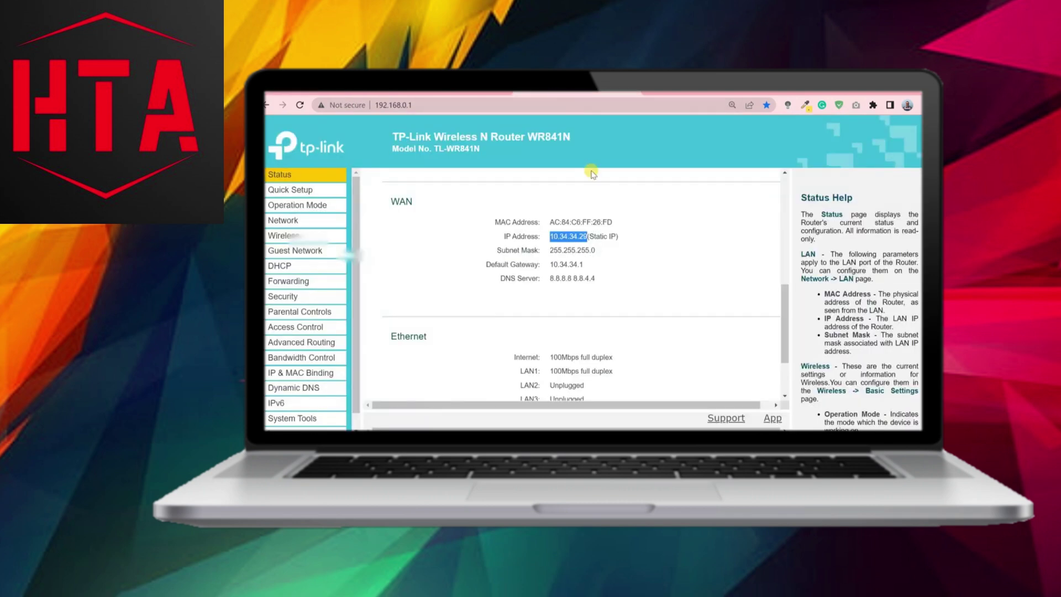
click(587, 243)
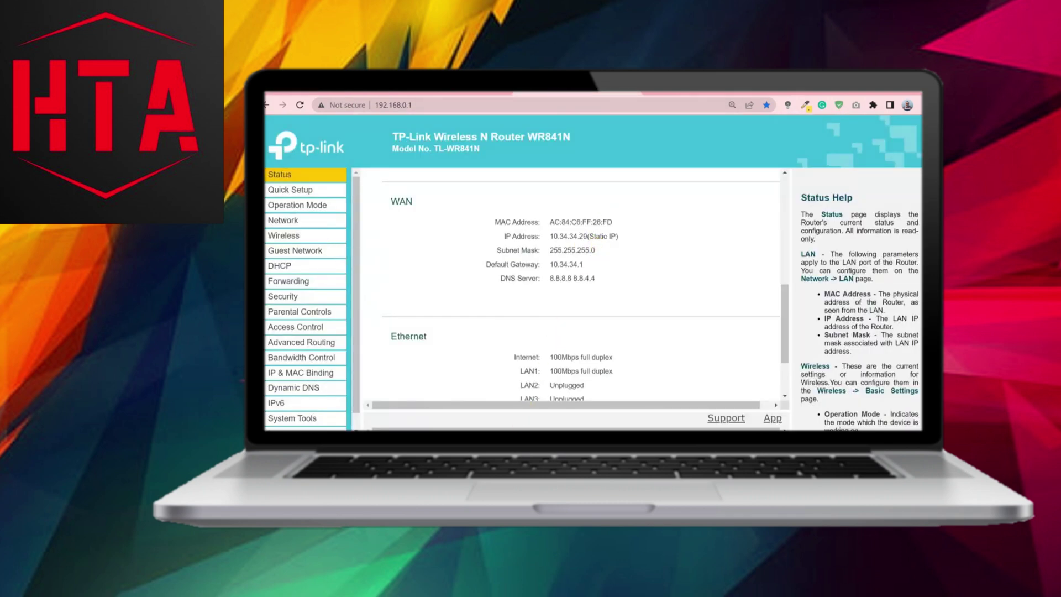
key(super)
- Run tracert to the public IP in Command Prompt, read the hops 192.168.0.1, 10.34.34.1 and 10.10.245.17, then close it
text(cmd)
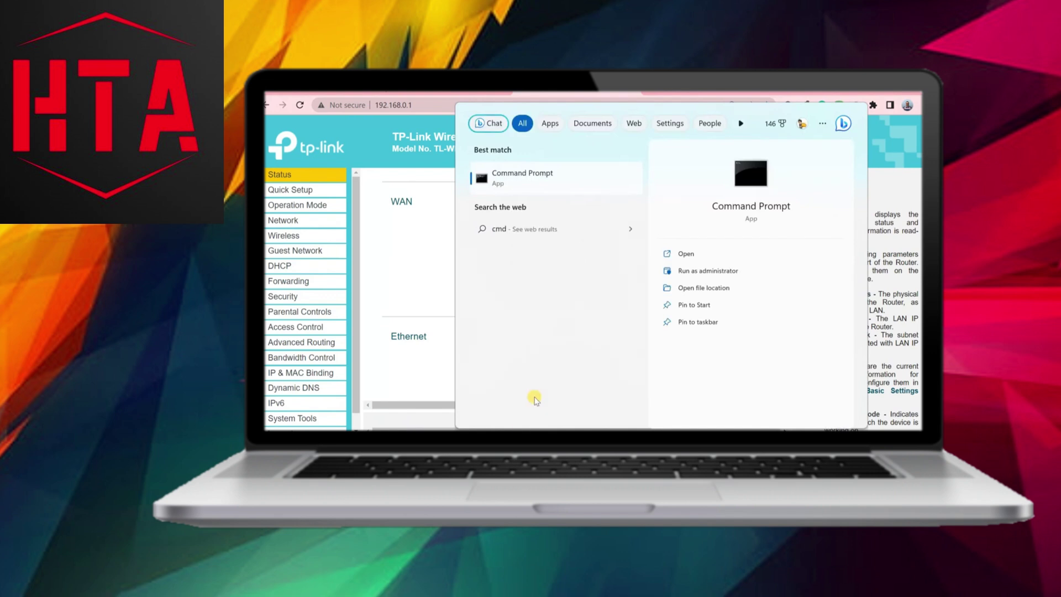
click(574, 175)
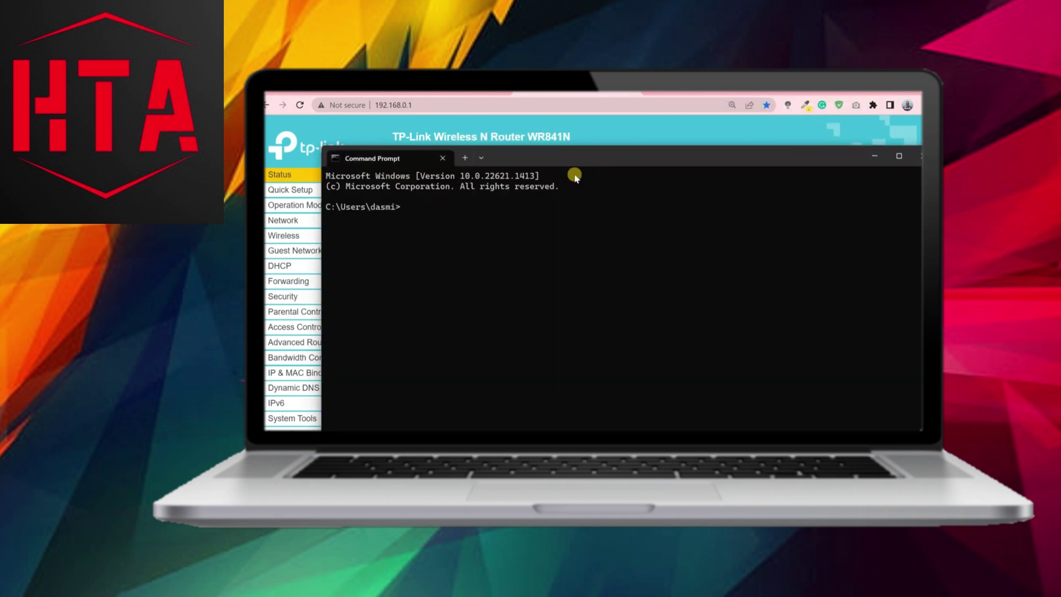
text(tracert)
key(ctrl+v)
key(Return)
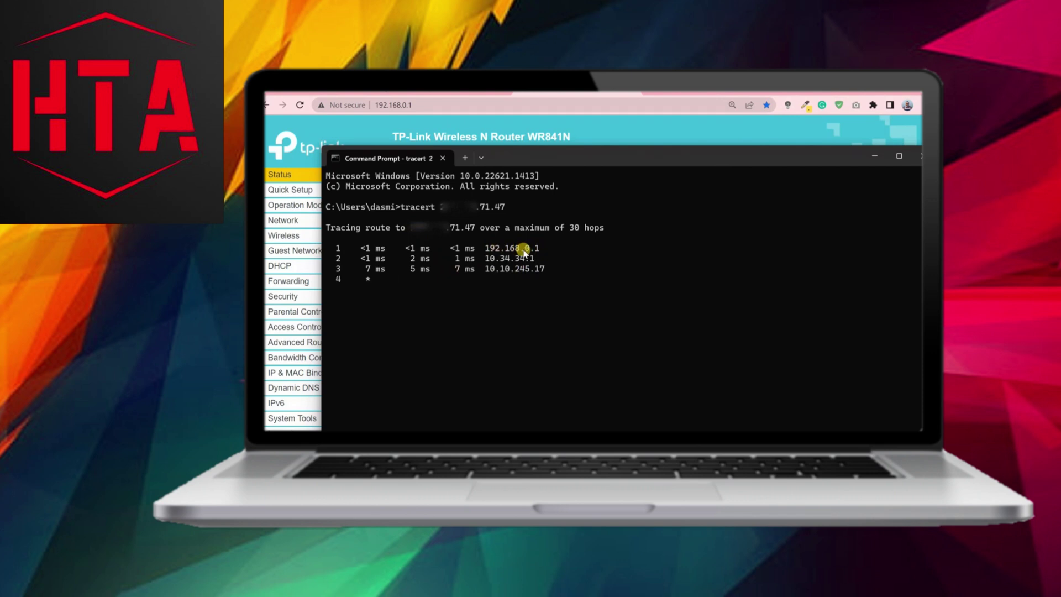
click(920, 156)
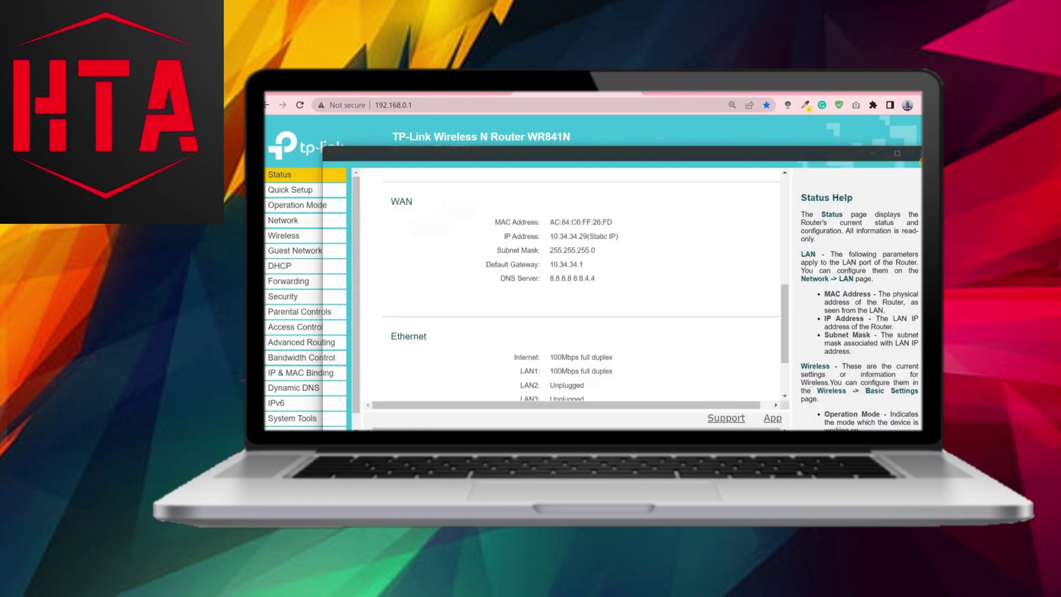